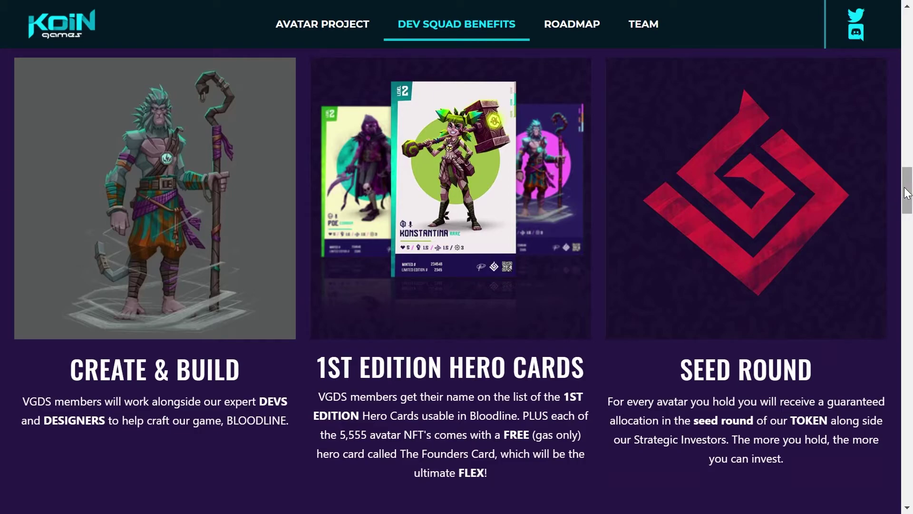
# Step: Scroll down past the Dev Squad Benefits until the Roadmap section is visible
pyautogui.moveTo(907, 193); pyautogui.dragTo(909, 238)
pyautogui.click(910, 237)
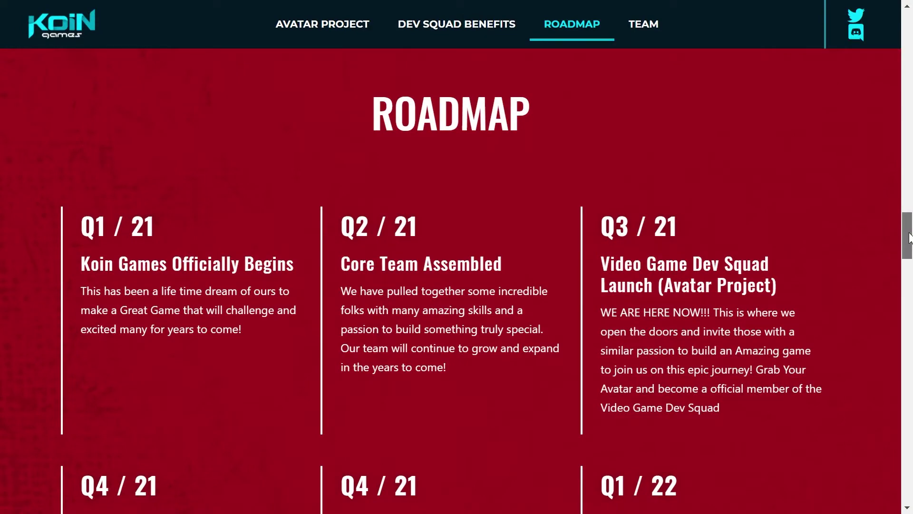
# Step: Scroll through the Q1/21–Q3/21 roadmap milestones and the Team section
pyautogui.moveTo(910, 237); pyautogui.dragTo(909, 263)
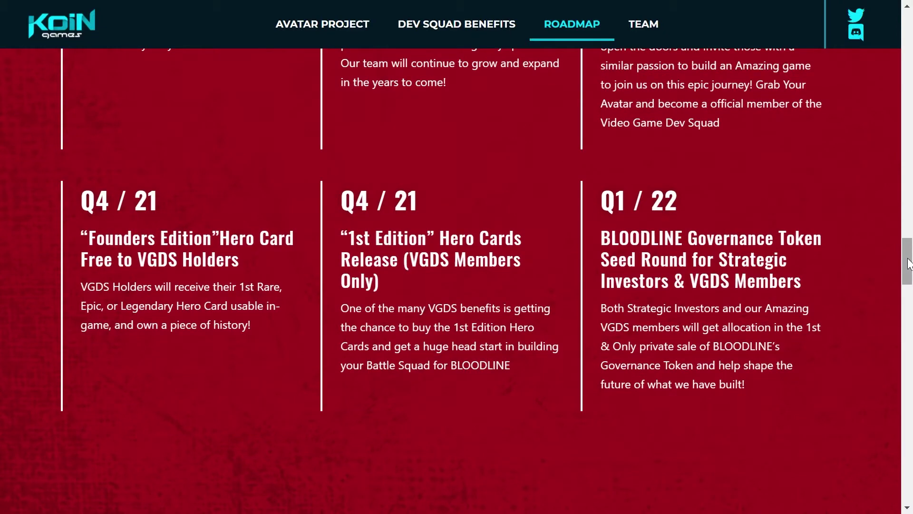
pyautogui.moveTo(909, 263); pyautogui.dragTo(910, 376)
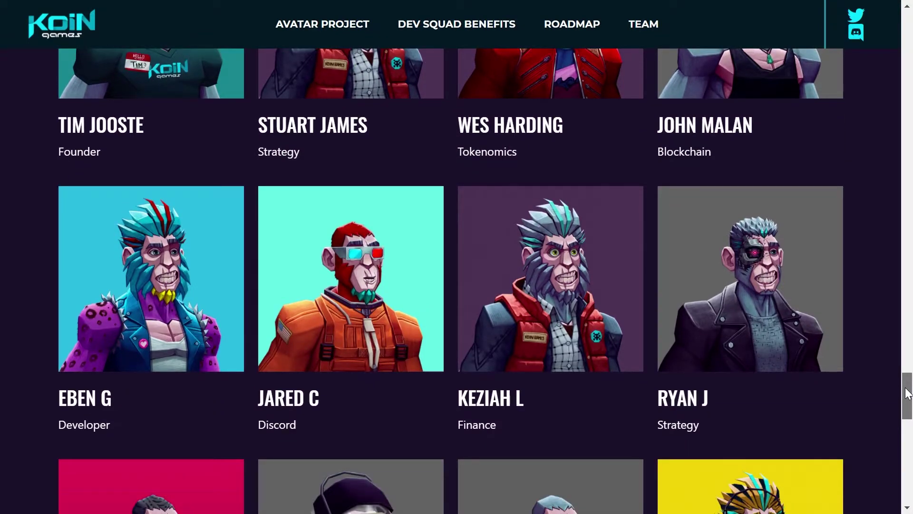
pyautogui.moveTo(908, 393); pyautogui.dragTo(909, 422)
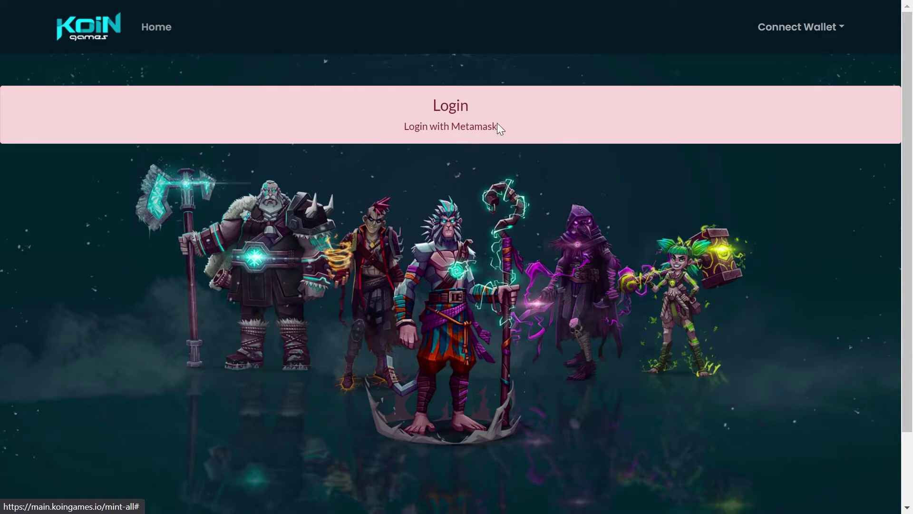
# Step: Connect the first MetaMask account to Koin Games through Connect Wallet
pyautogui.click(794, 32)
pyautogui.click(787, 54)
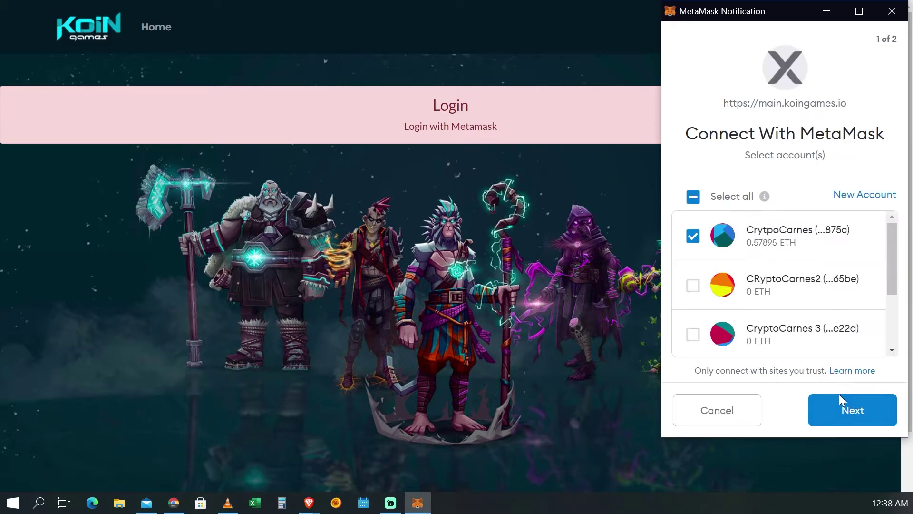
pyautogui.click(836, 409)
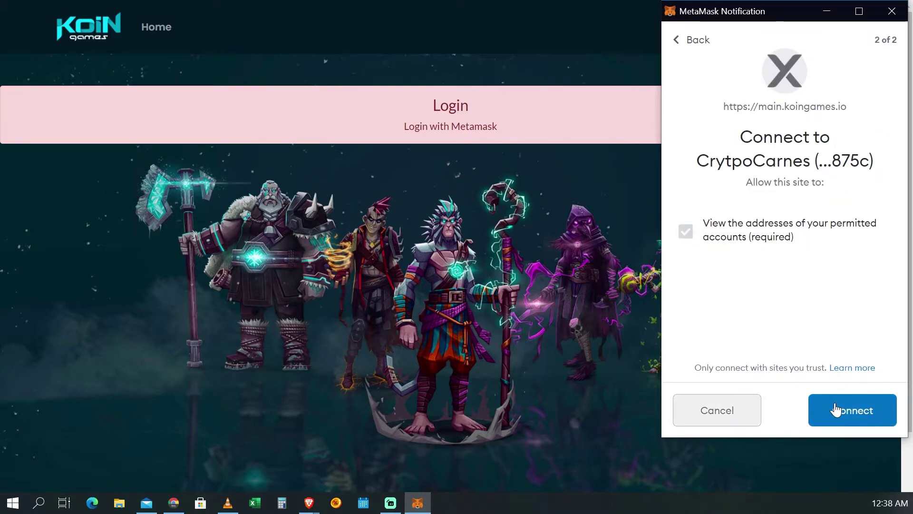
pyautogui.click(833, 410)
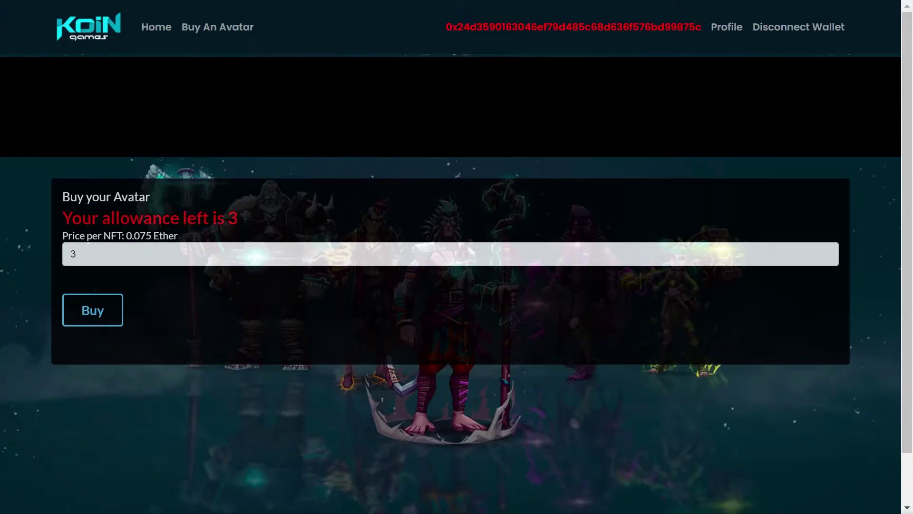
# Step: Buy 3 avatars at 0.075 ETH each and confirm the 0.225 ETH mint in MetaMask
pyautogui.click(75, 254)
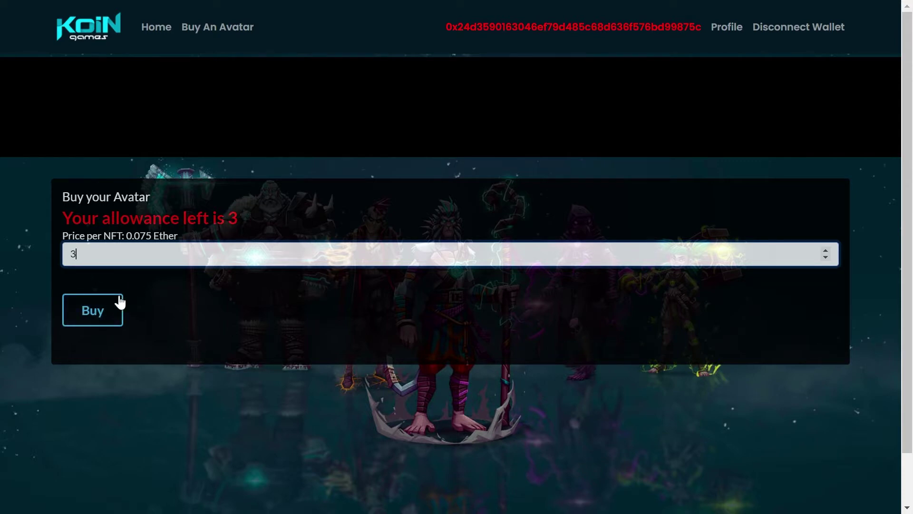
pyautogui.click(100, 311)
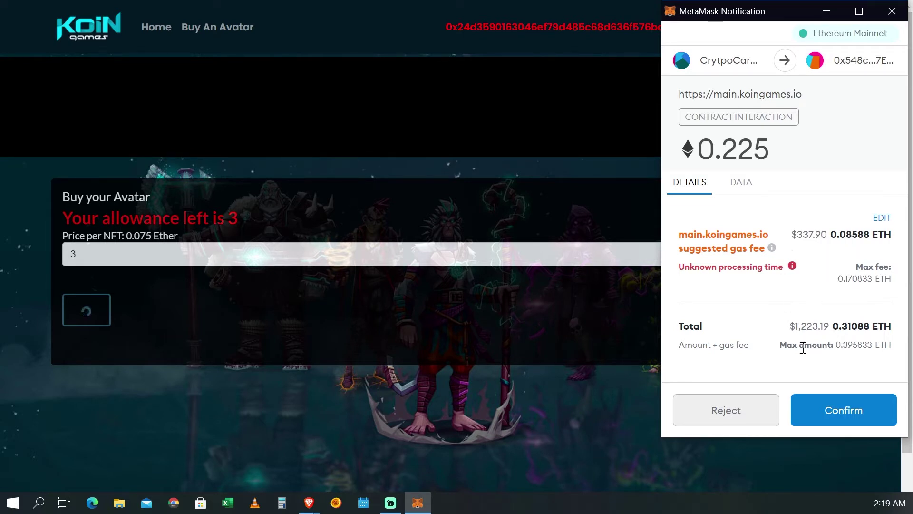
pyautogui.click(831, 415)
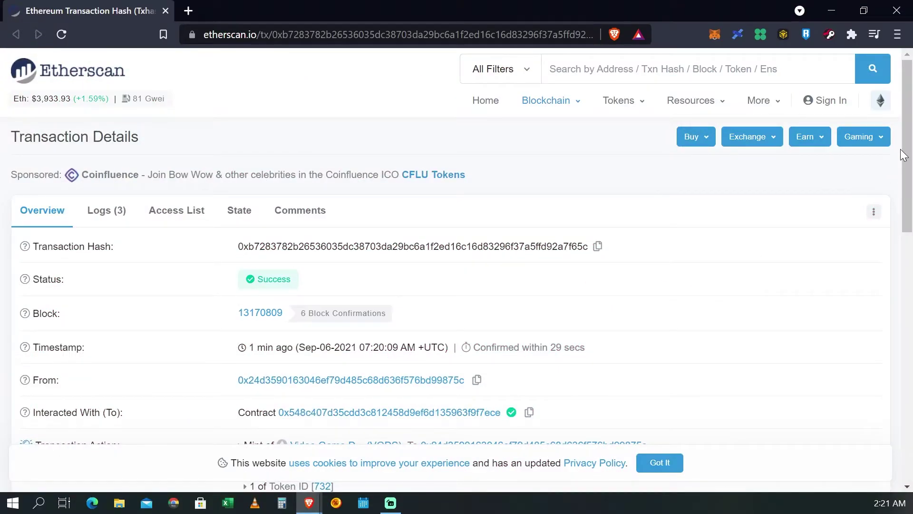
# Step: Scroll to the $253.71 fee for tokens 731–733, select it, and launch Calculator
pyautogui.moveTo(903, 149); pyautogui.dragTo(907, 195)
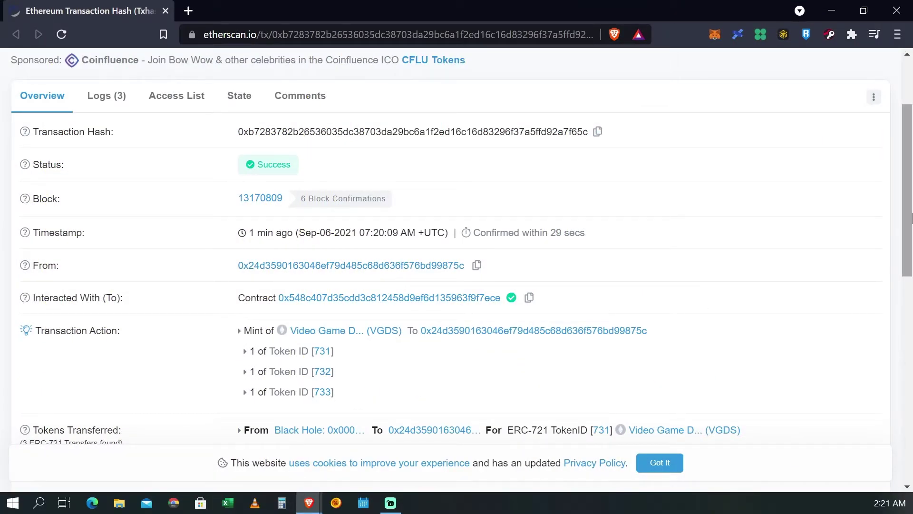
pyautogui.moveTo(902, 197); pyautogui.dragTo(911, 235)
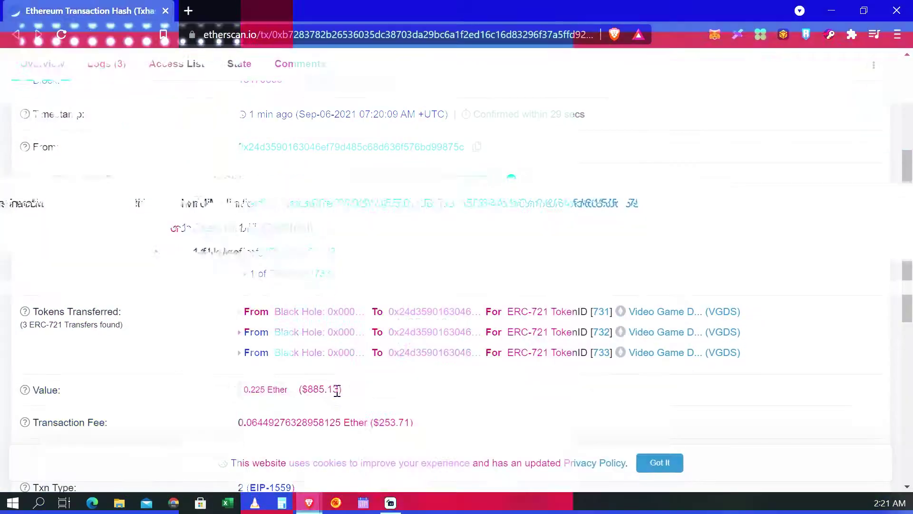
pyautogui.moveTo(373, 422); pyautogui.dragTo(410, 422)
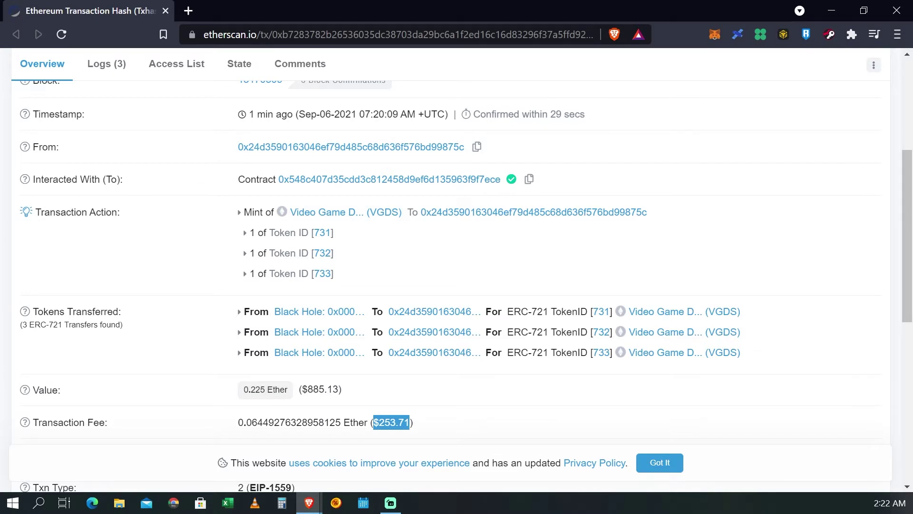
pyautogui.press('XF86Calculator')
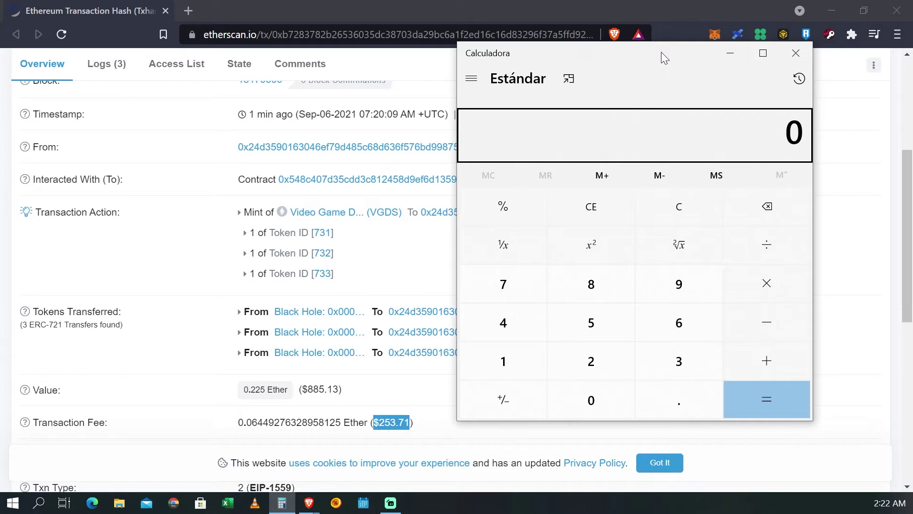
# Step: Compute 253 ÷ 3 ≈ 84.33 per avatar, then minimize Calculator
pyautogui.write('253/3')
pyautogui.press('Return')
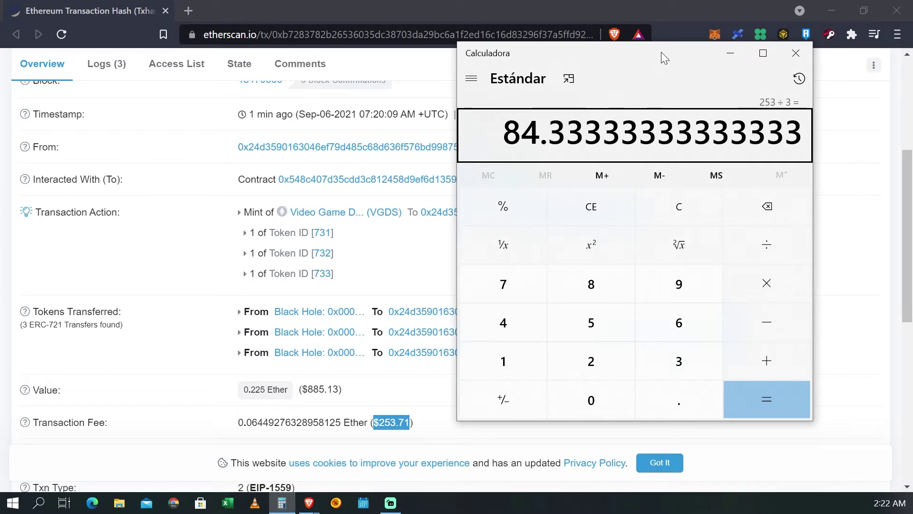
pyautogui.click(729, 53)
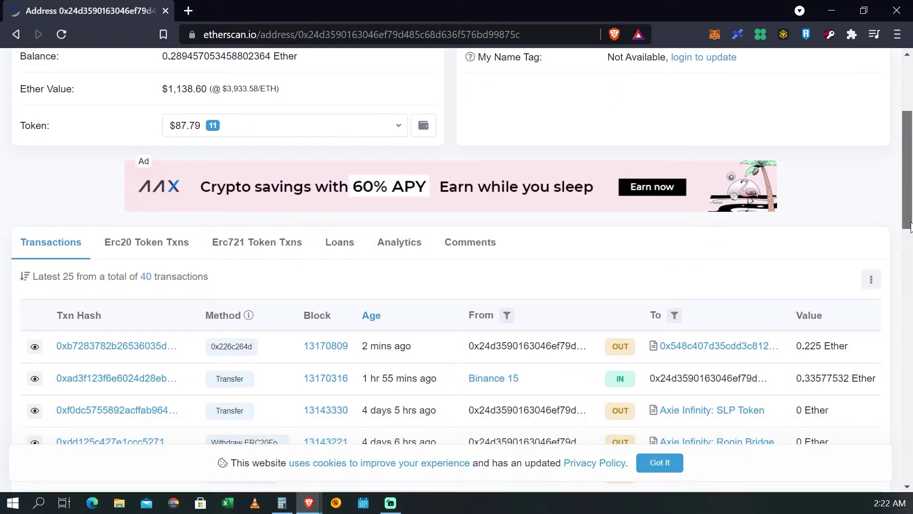
# Step: List the wallet's Erc721 Token Txns, showing VGDS tokens 731–733 received
pyautogui.scroll(1, 911, 226)
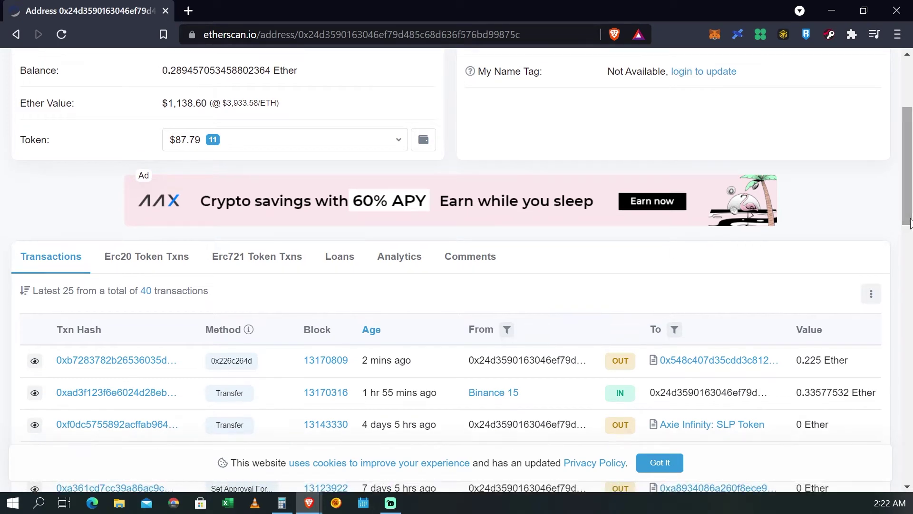
pyautogui.click(238, 263)
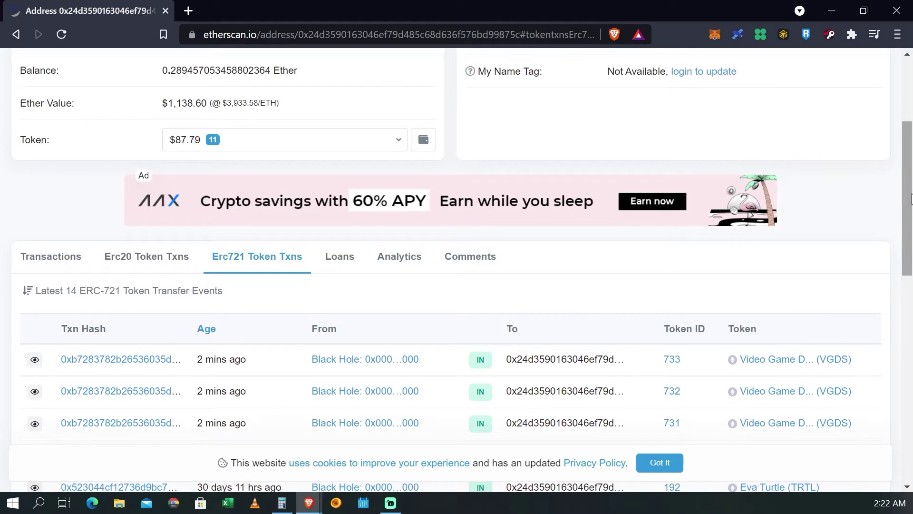
pyautogui.scroll(-1, 911, 200)
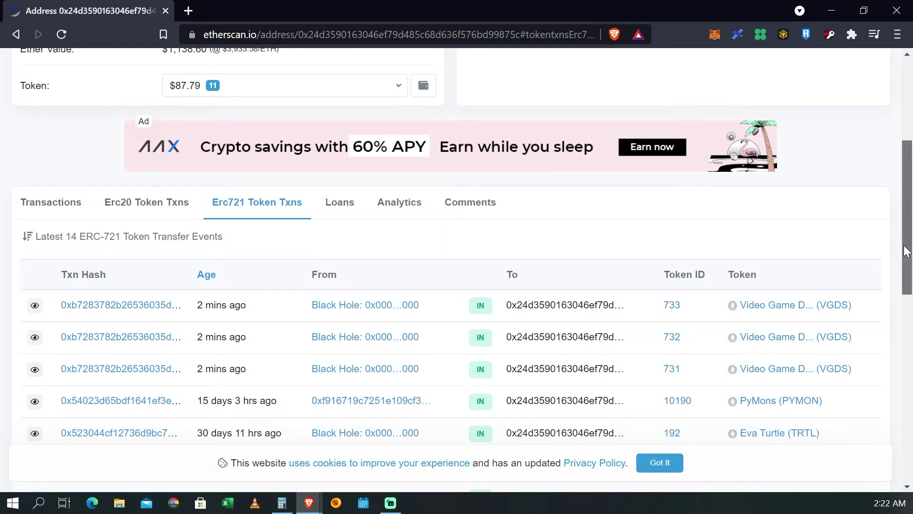
pyautogui.moveTo(906, 250); pyautogui.dragTo(906, 258)
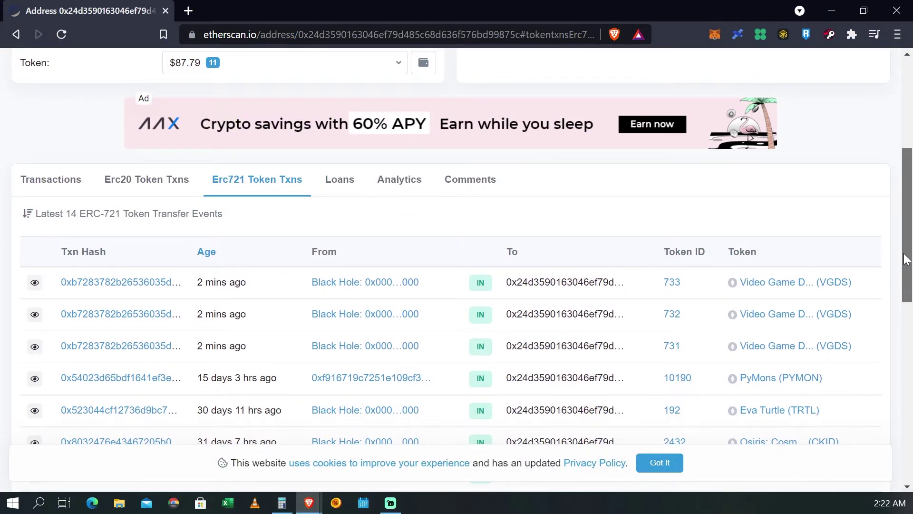
pyautogui.moveTo(906, 258); pyautogui.dragTo(910, 183)
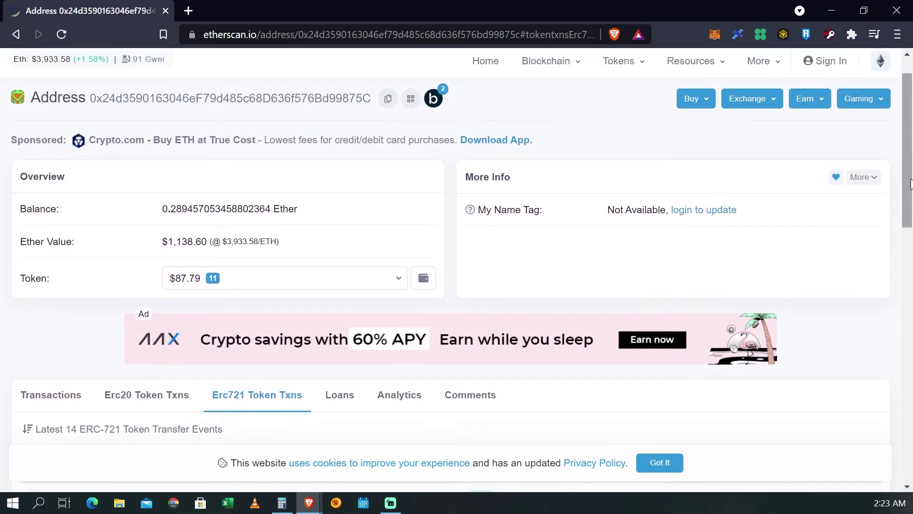
# Step: Go back to the Koin Games Buy your Avatar page with quantity 3
pyautogui.click(17, 35)
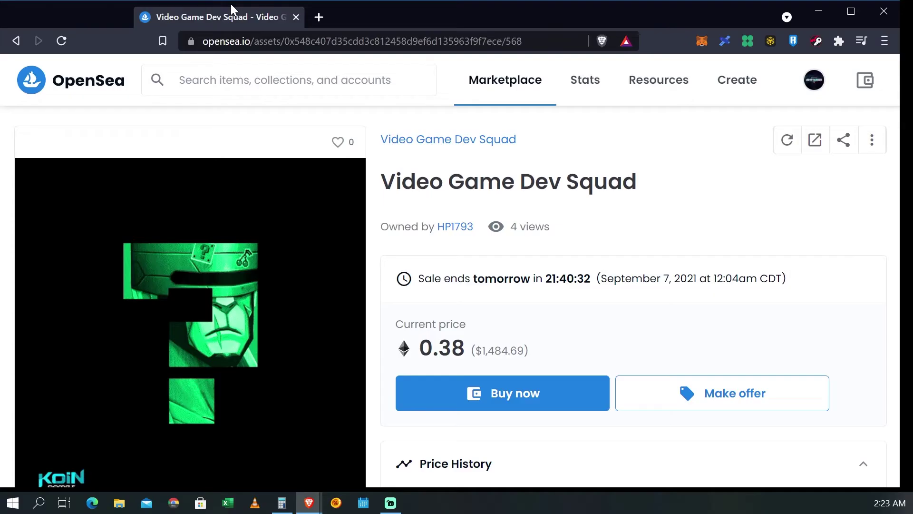
# Step: Maximize the browser and view the 28 OpenSea Collected items full screen, three Dev Squad avatars first
pyautogui.doubleClick(230, 3)
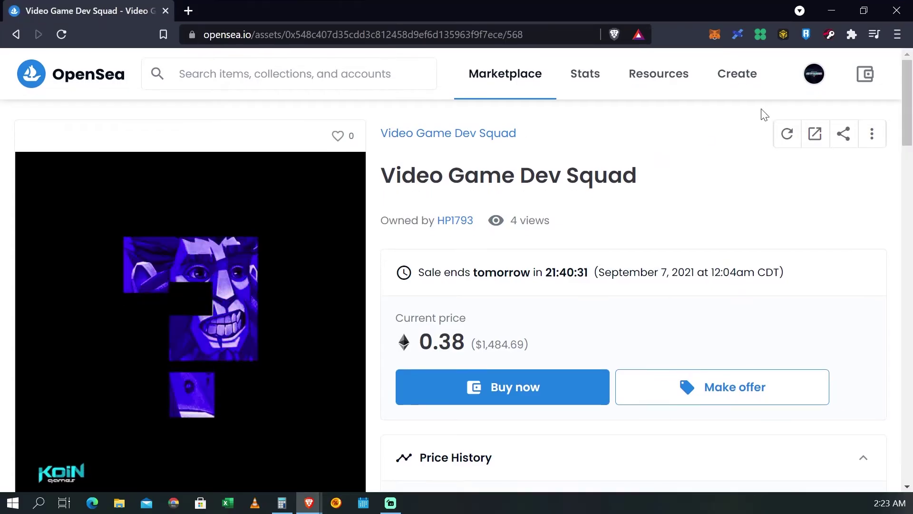
pyautogui.click(814, 76)
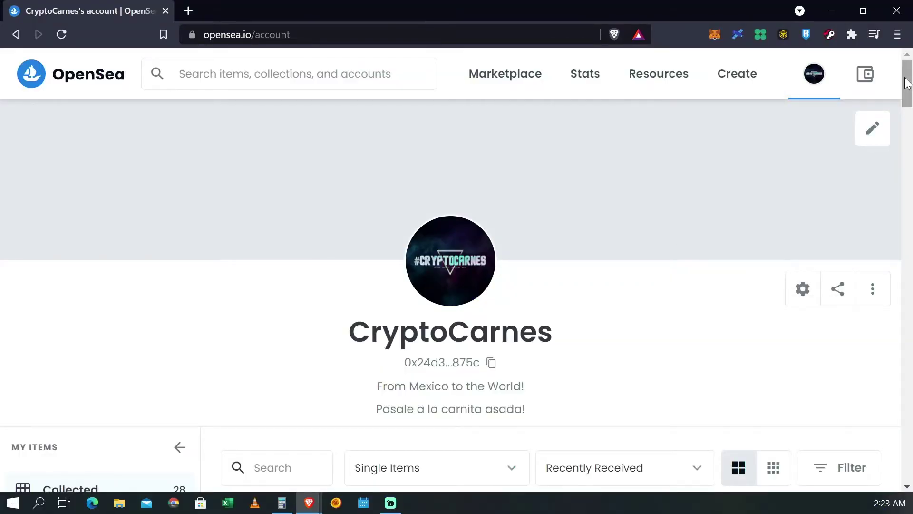
pyautogui.moveTo(908, 81); pyautogui.dragTo(910, 122)
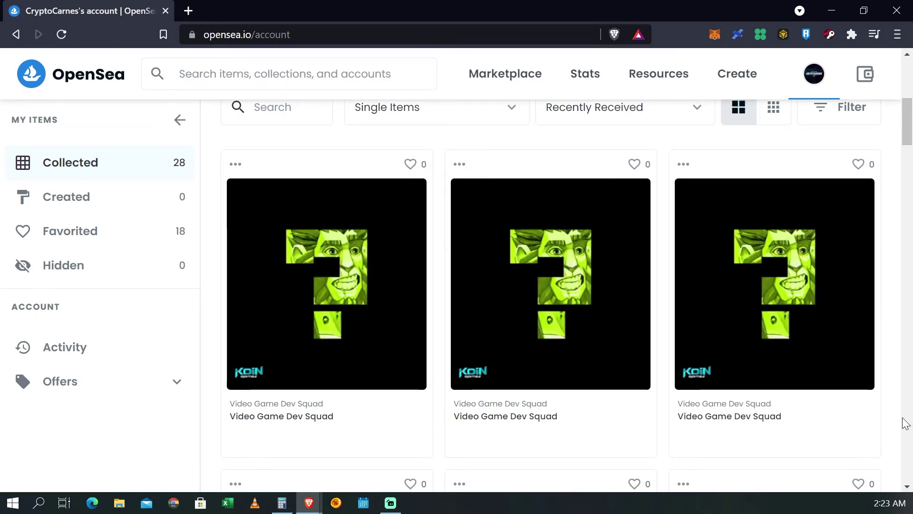
pyautogui.press('F11')
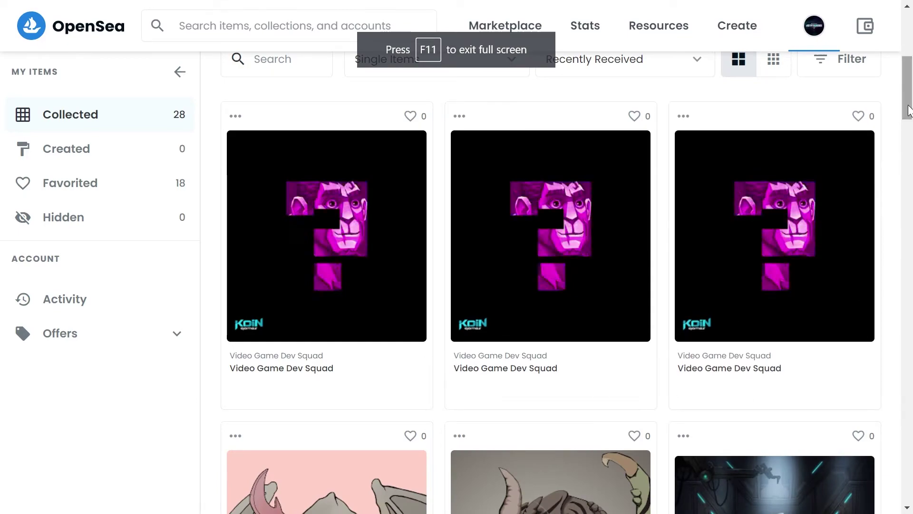
pyautogui.scroll(1, 894, 143)
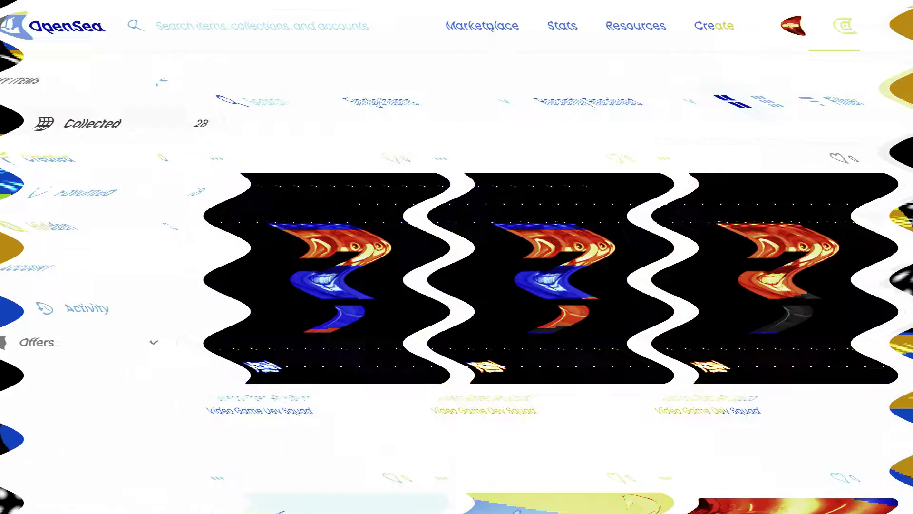